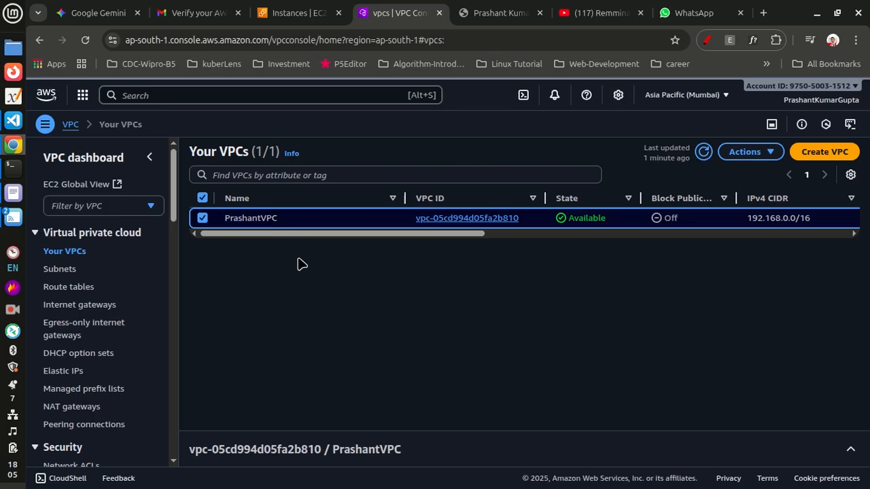
Step: Review the PrashantVPC entry and the Web Server subnet's columns in the VPC and Subnets lists
left_click_drag(356, 234, 472, 246)
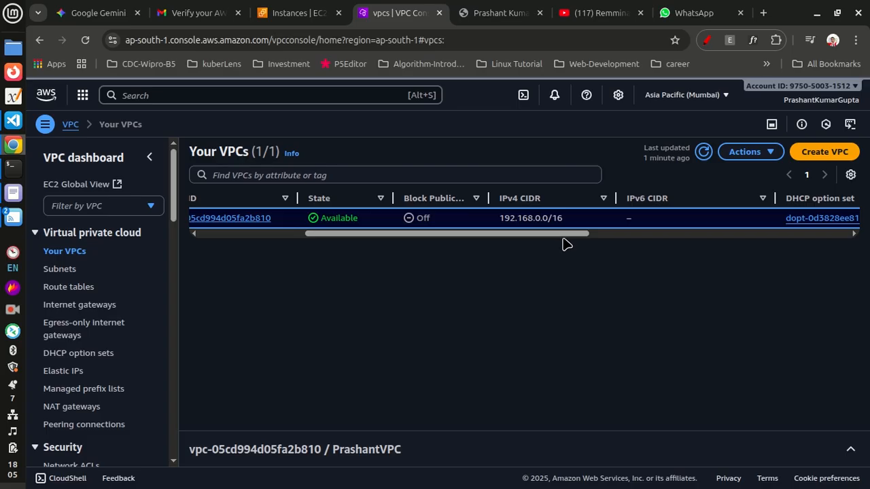
scroll(320, 242, "left", 5)
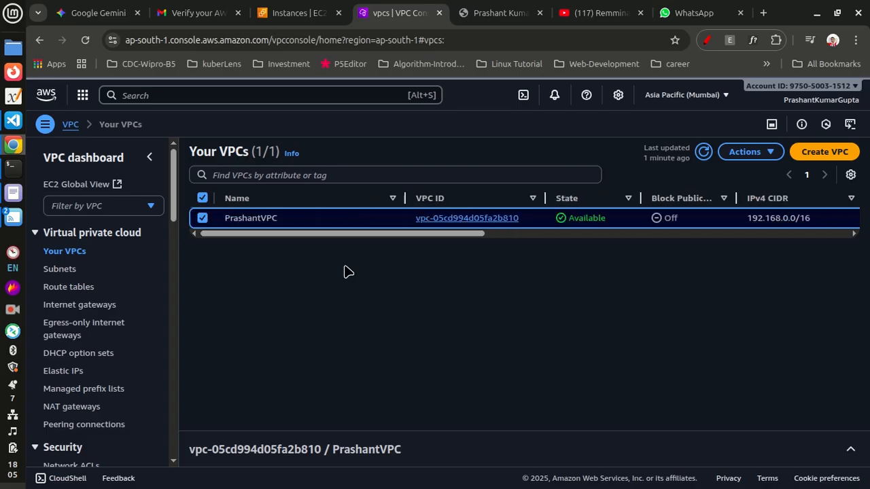
left_click(61, 271)
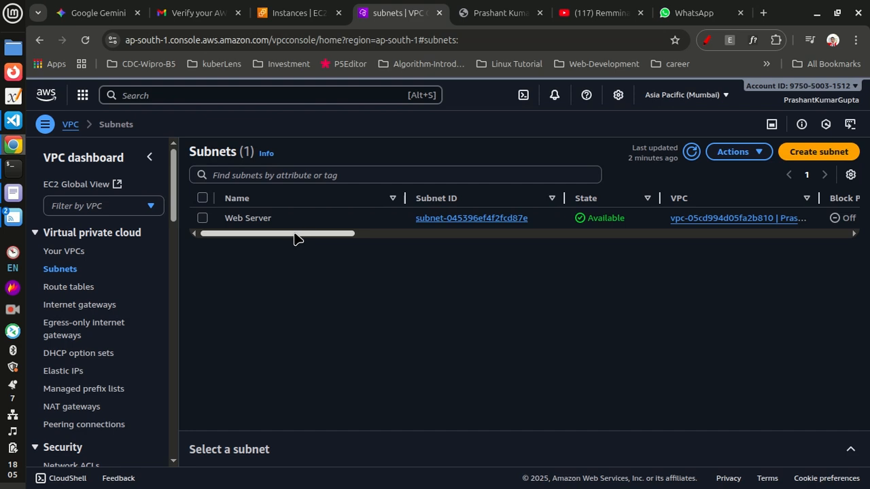
left_click_drag(272, 235, 337, 242)
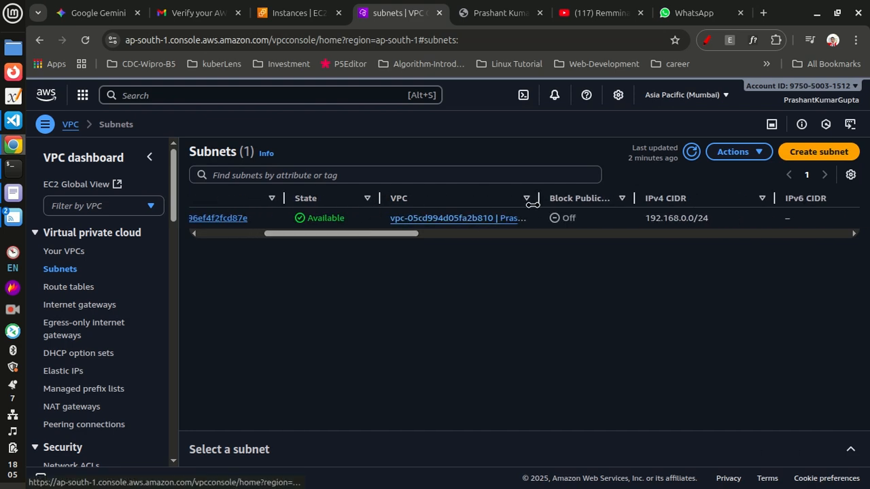
left_click_drag(539, 199, 570, 217)
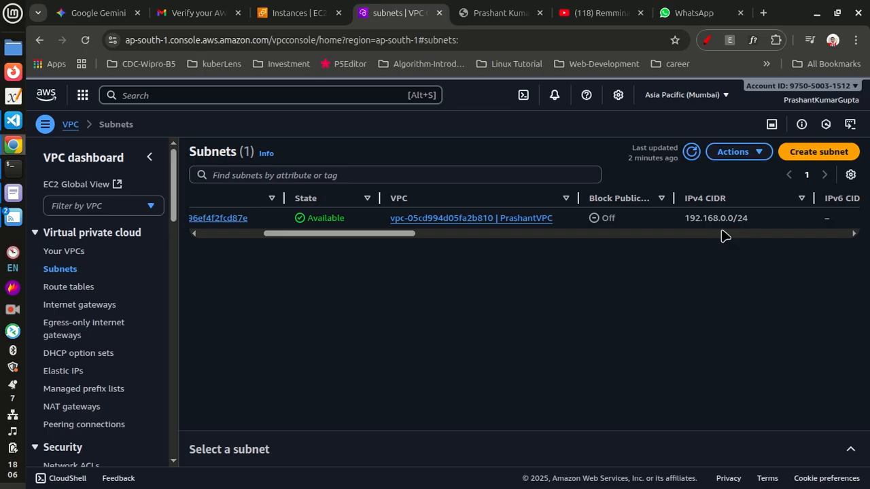
Step: Review the route table and the IGW-PrashantVPC internet gateway listings across all their columns
left_click(80, 293)
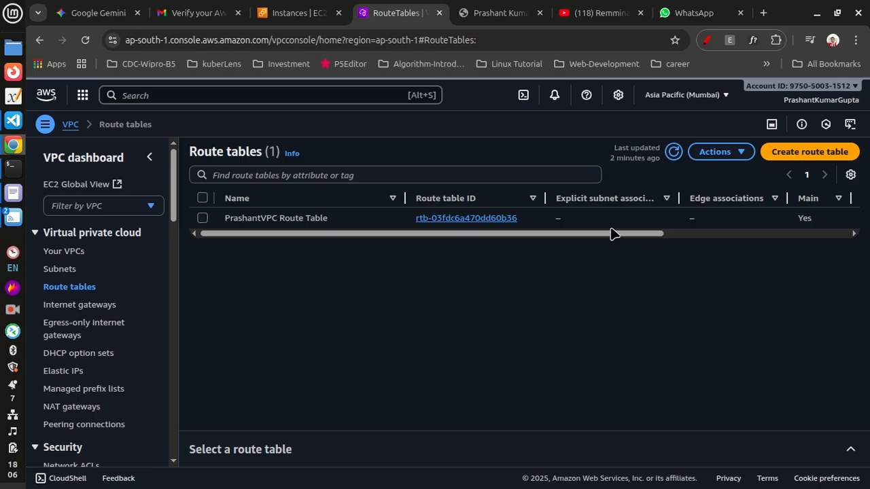
left_click_drag(595, 236, 429, 256)
left_click(79, 307)
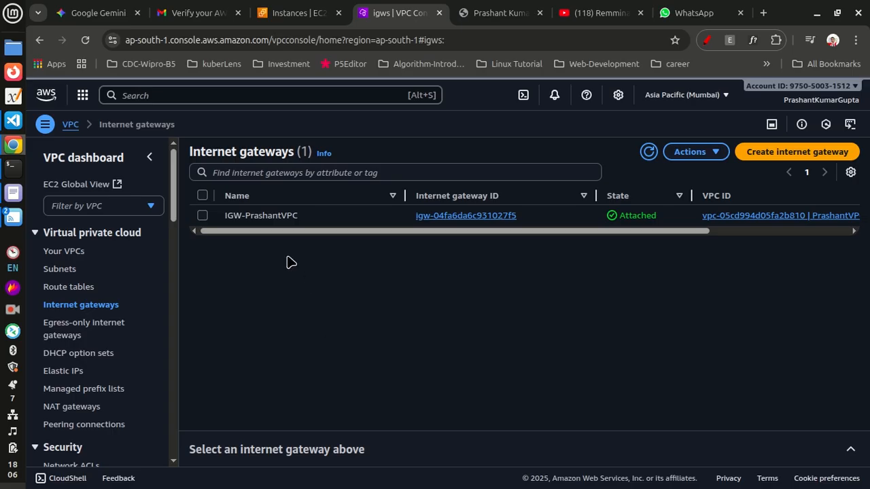
left_click_drag(361, 233, 589, 251)
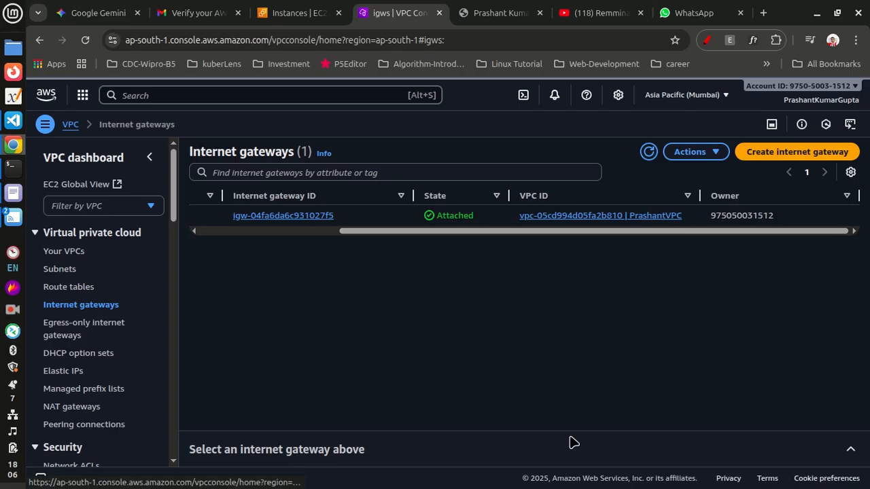
Step: Select the PrashantVPC Route Table and open its routes in the details pane
left_click(67, 290)
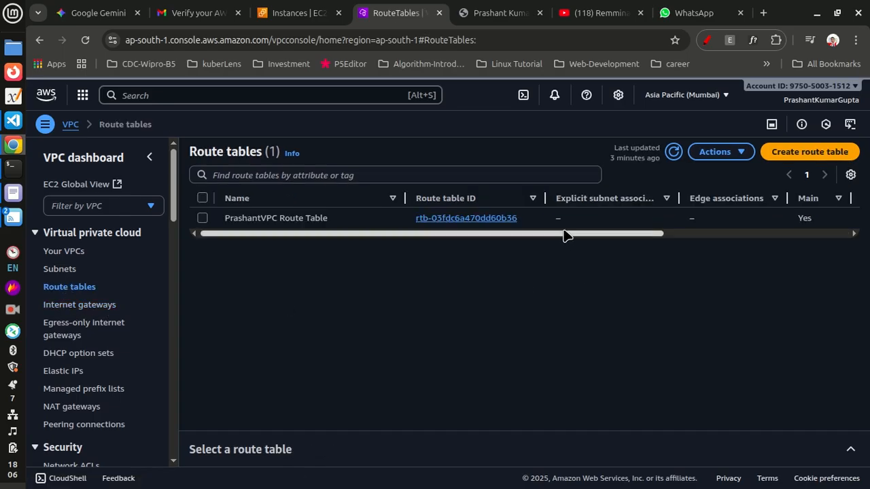
left_click(202, 219)
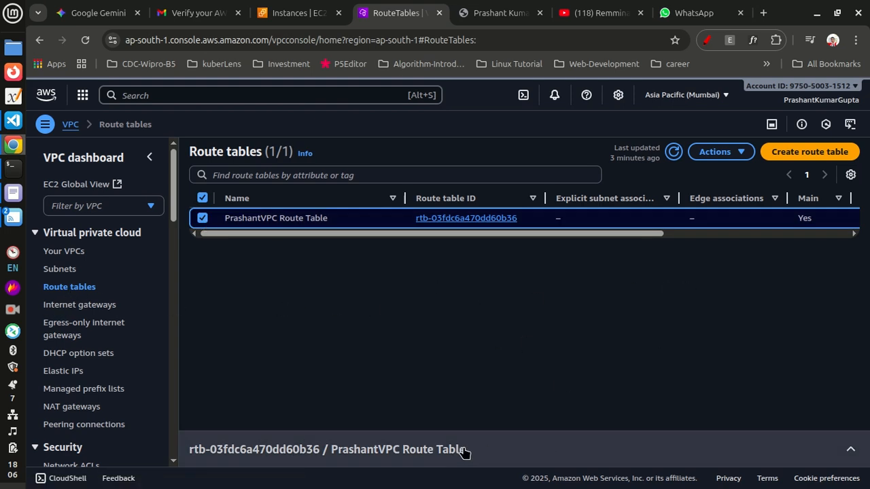
left_click(851, 454)
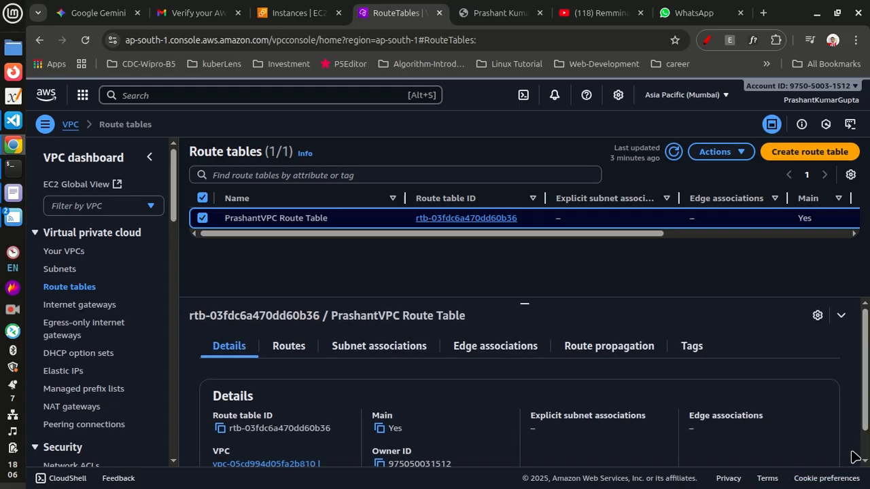
left_click(289, 346)
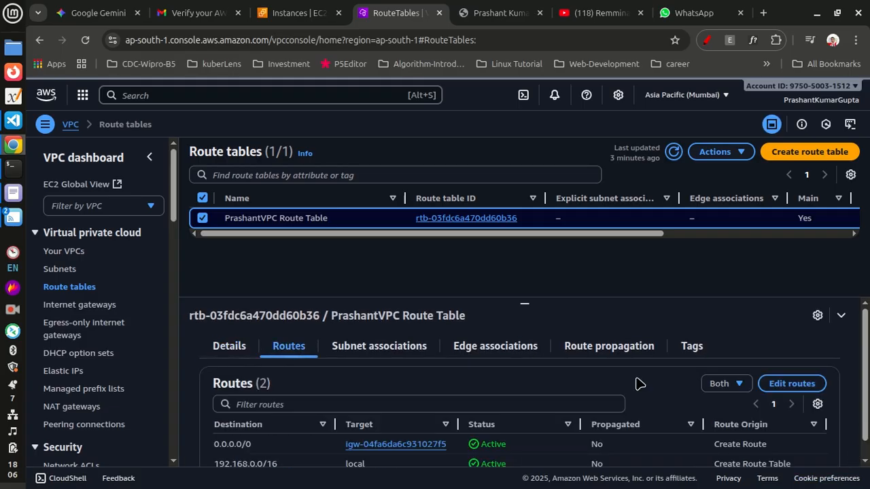
Step: Open the route table's route editor, review the 0.0.0.0/0 internet gateway route, and cancel without changes
left_click(791, 384)
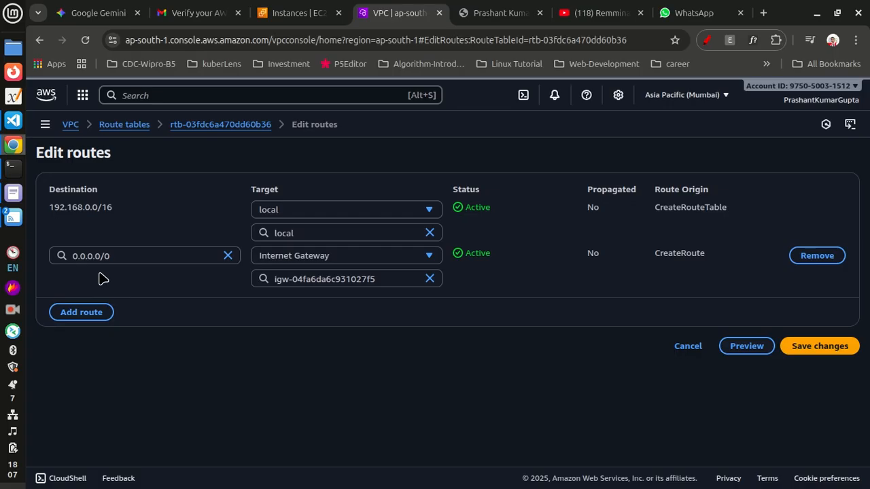
left_click_drag(73, 255, 114, 259)
left_click(110, 235)
left_click(783, 344)
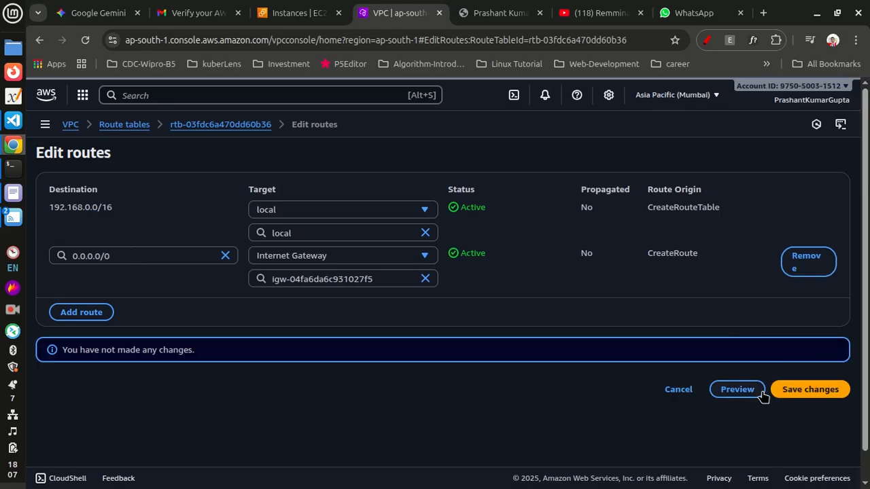
left_click(681, 397)
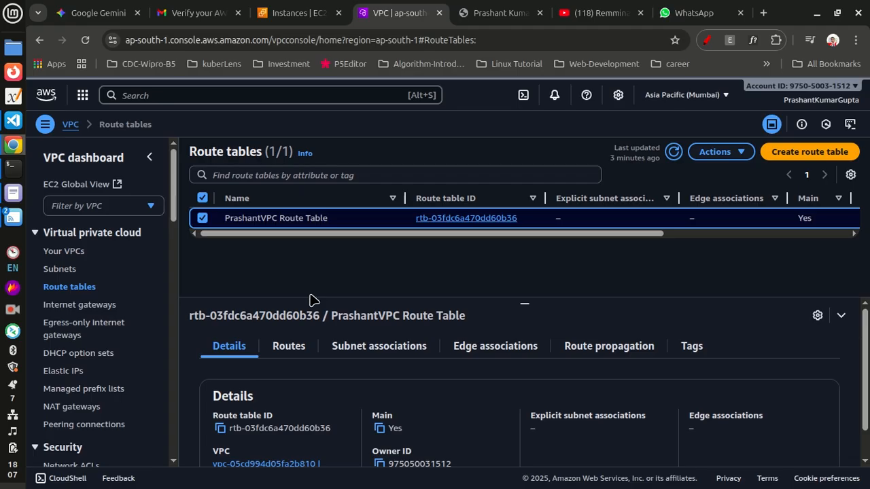
Step: Search the console for EC2 and open the Instances list
left_click(191, 96)
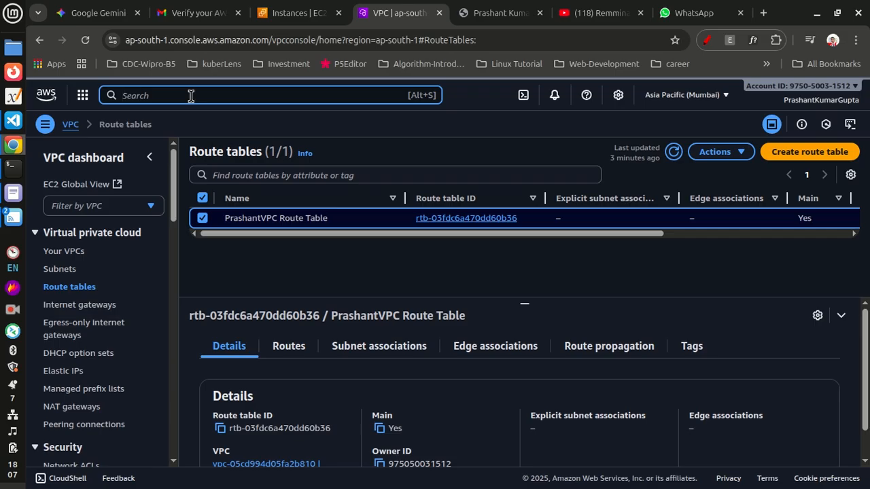
type("ecw2")
key("Return")
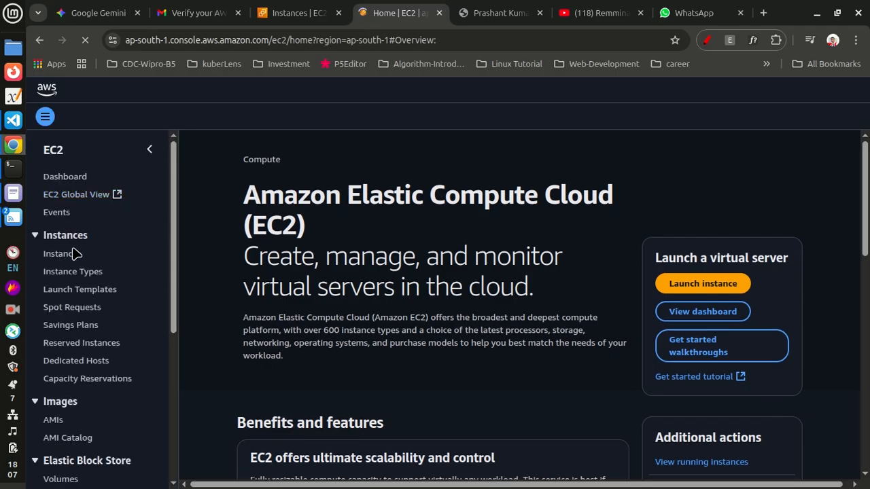
left_click(72, 254)
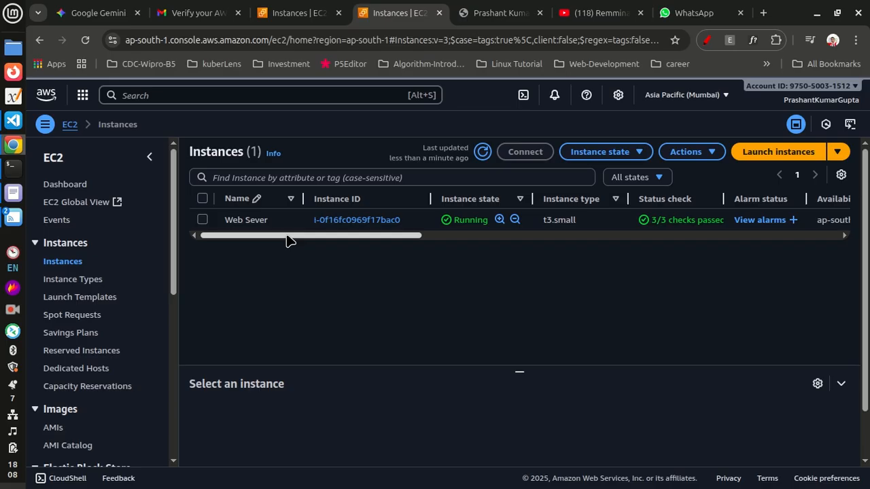
Step: Scroll through the Web Sever instance row to review its zone and public IPv4 address
left_click_drag(286, 241, 416, 247)
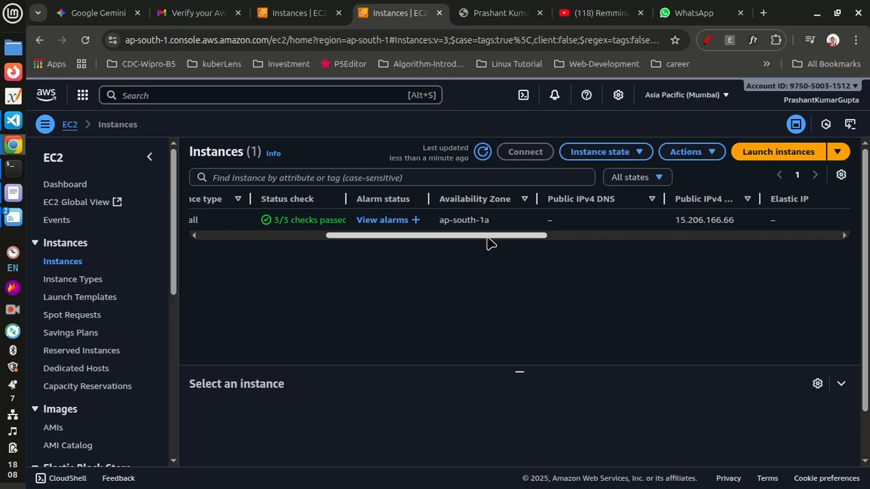
left_click_drag(483, 240, 714, 259)
left_click_drag(623, 251, 202, 251)
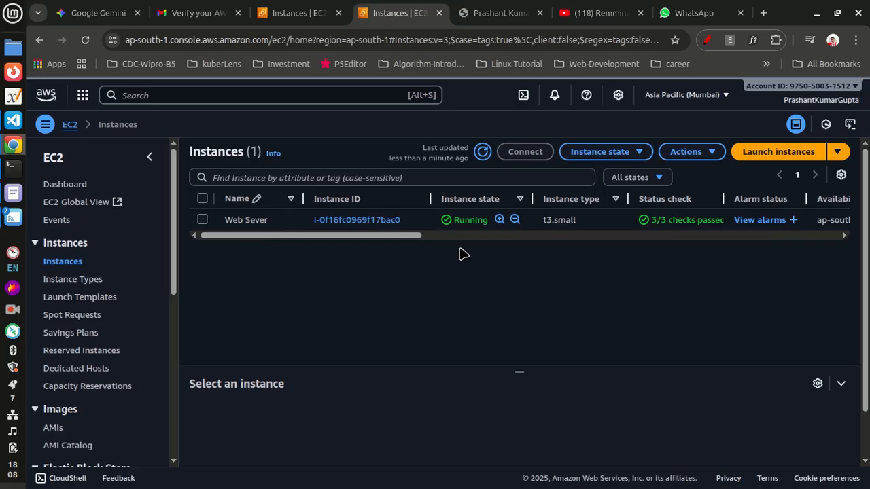
Step: Switch to the Remmina remote desktop client to review the Web-Server connection, then return to the EC2 console
left_click(13, 218)
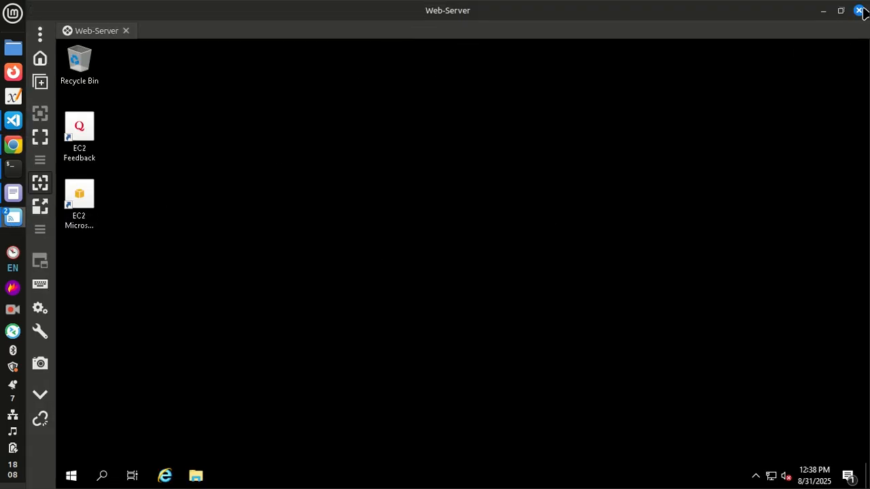
mouse_move(13, 218)
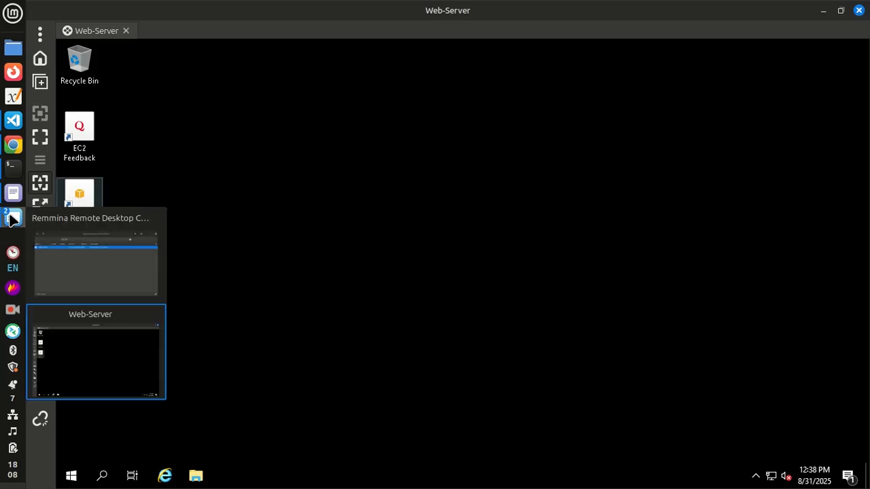
left_click(113, 270)
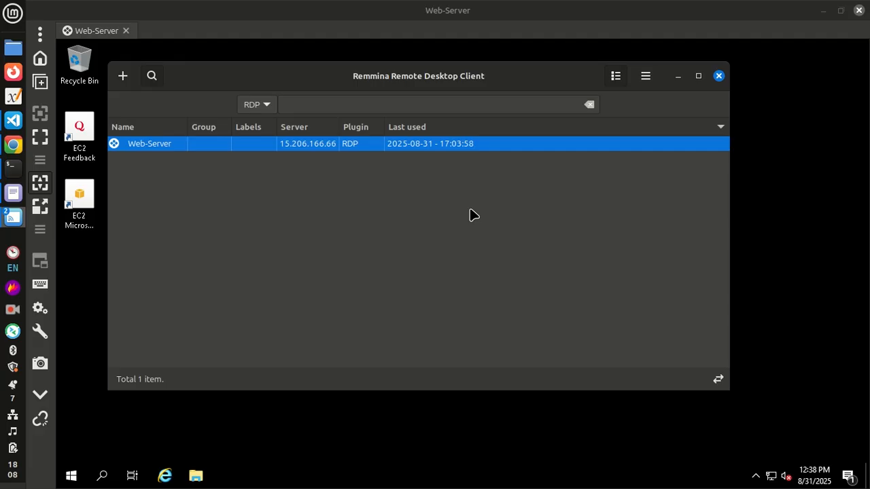
mouse_move(14, 146)
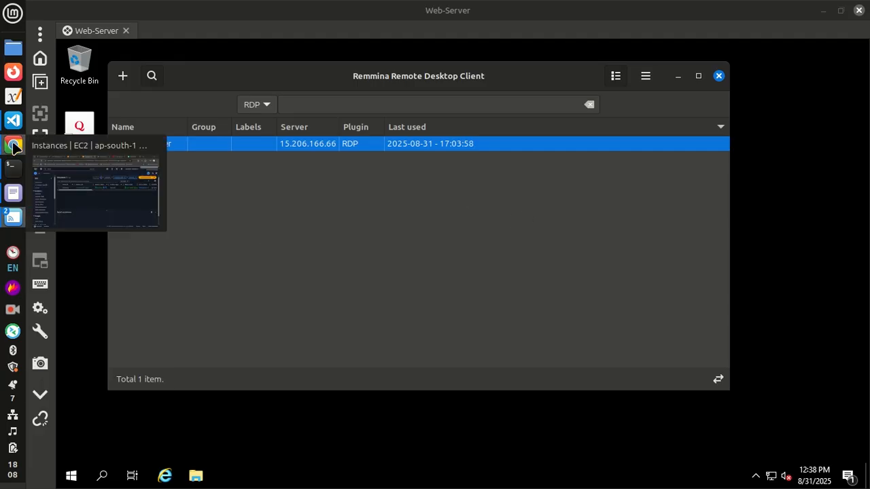
left_click(155, 146)
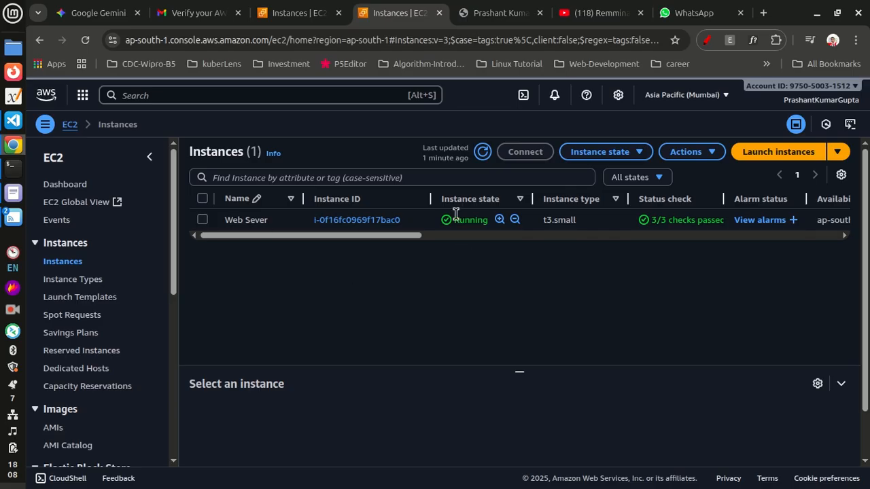
Step: Select the Web Sever instance to view its details, then switch to the Web-Server remote desktop session
left_click(202, 220)
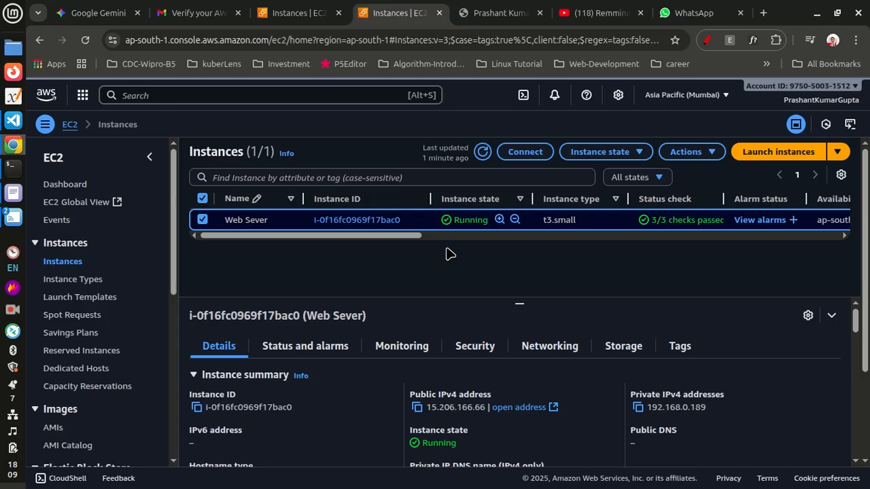
mouse_move(14, 217)
left_click(87, 355)
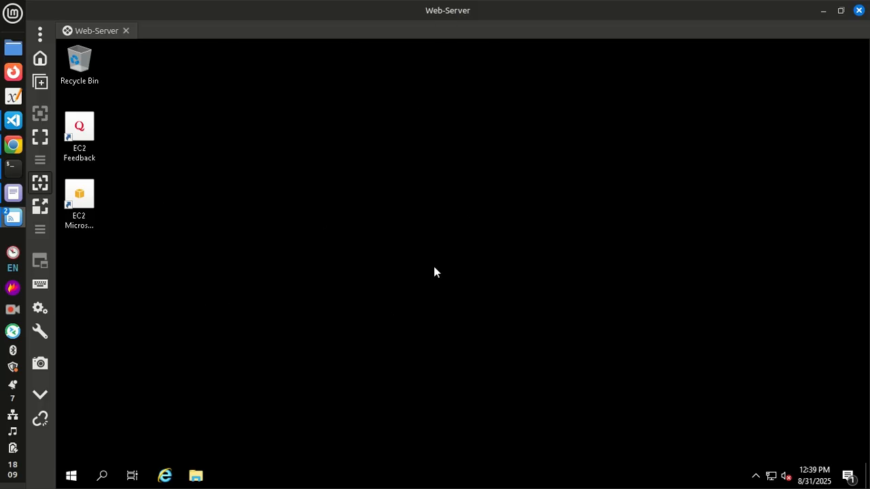
Step: Make the remote session full screen, open Server Manager to view the Local Server properties, and close it
left_click(40, 137)
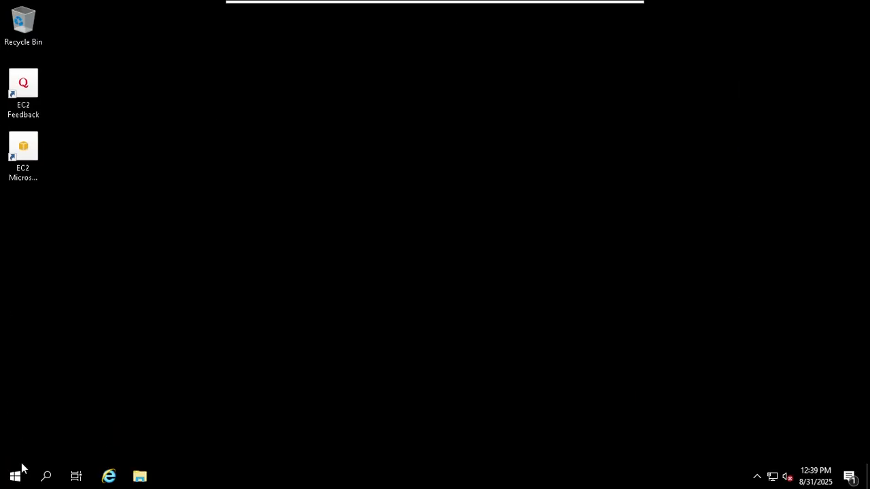
left_click(15, 476)
left_click(230, 132)
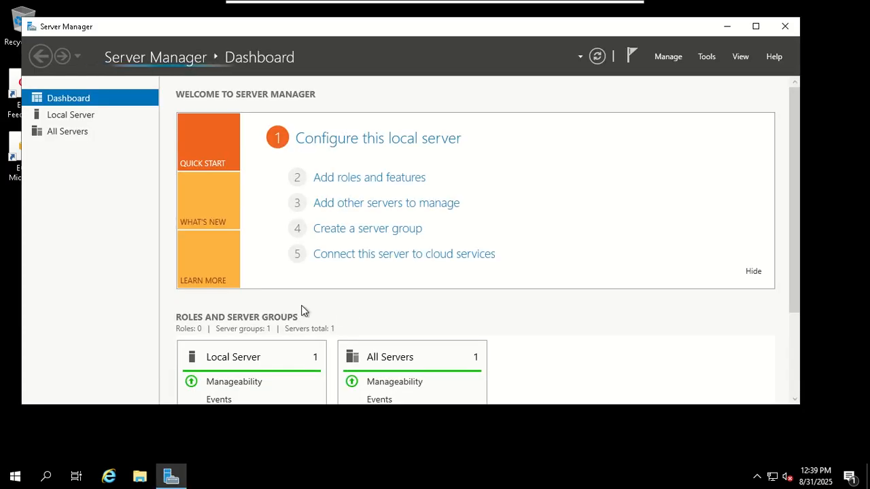
left_click(95, 115)
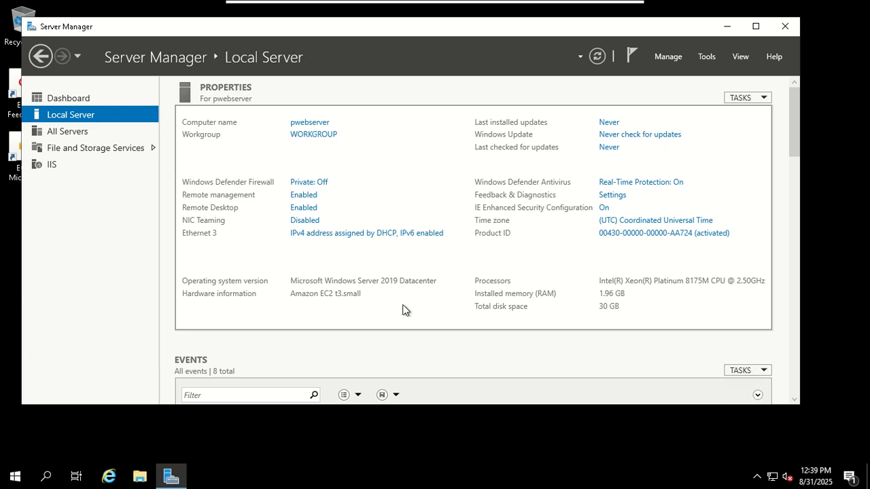
left_click(789, 27)
Step: Browse in File Explorer to C:\inetpub\wwwroot to check the website files, then close the window
left_click(140, 477)
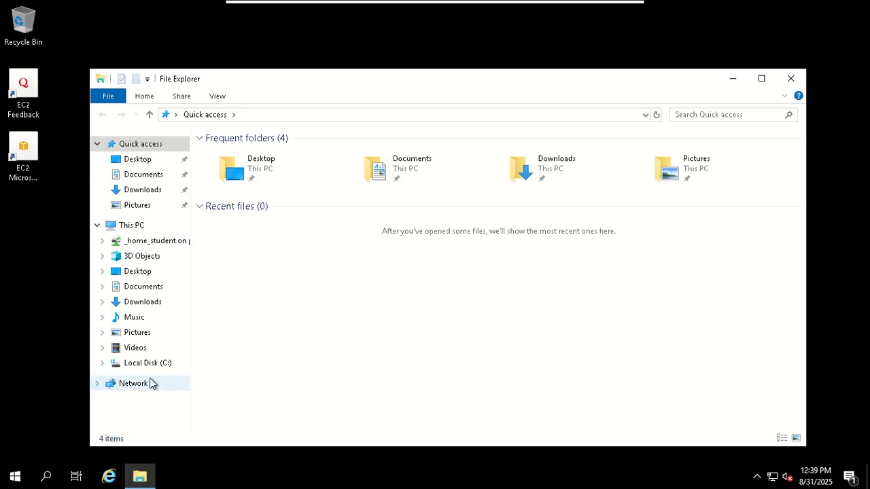
left_click(148, 368)
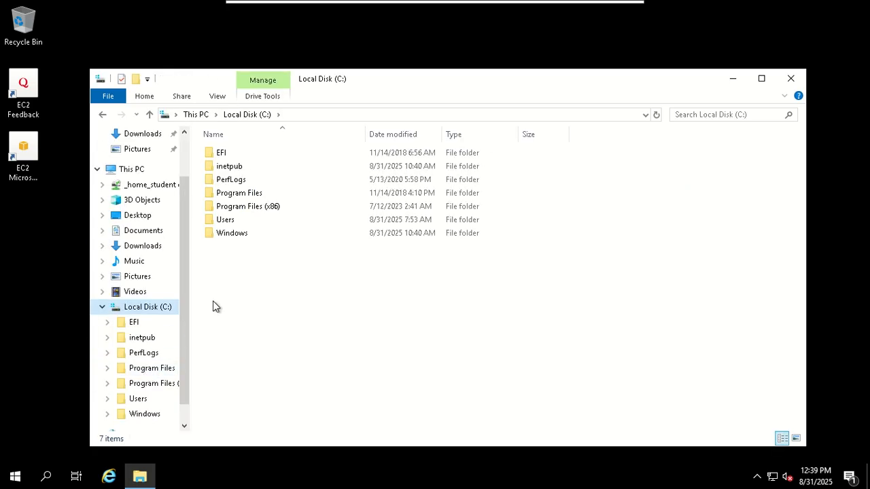
double_click(229, 170)
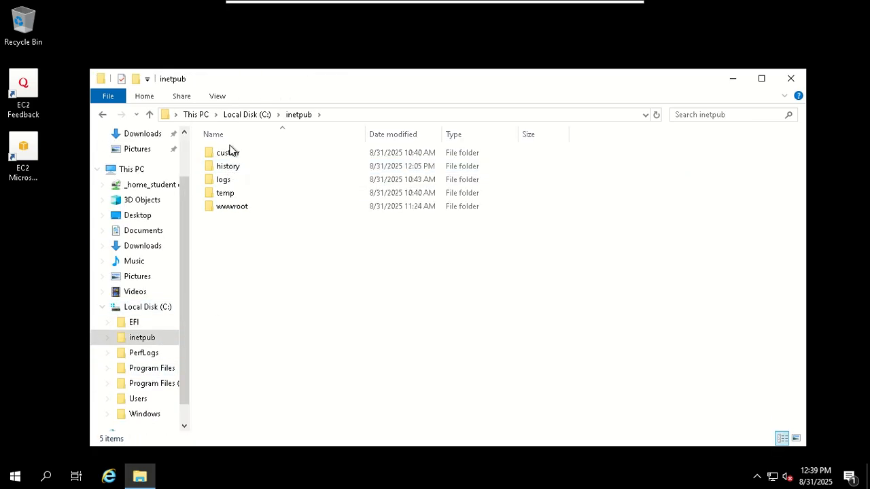
double_click(234, 207)
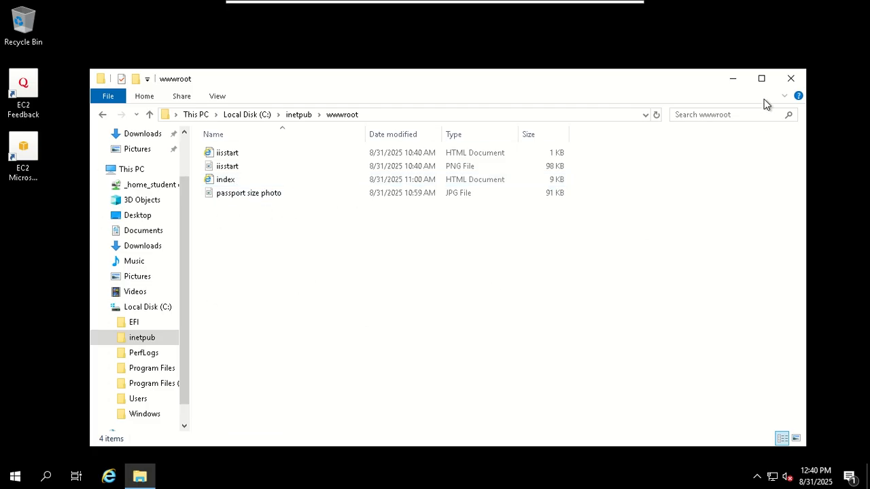
left_click(792, 80)
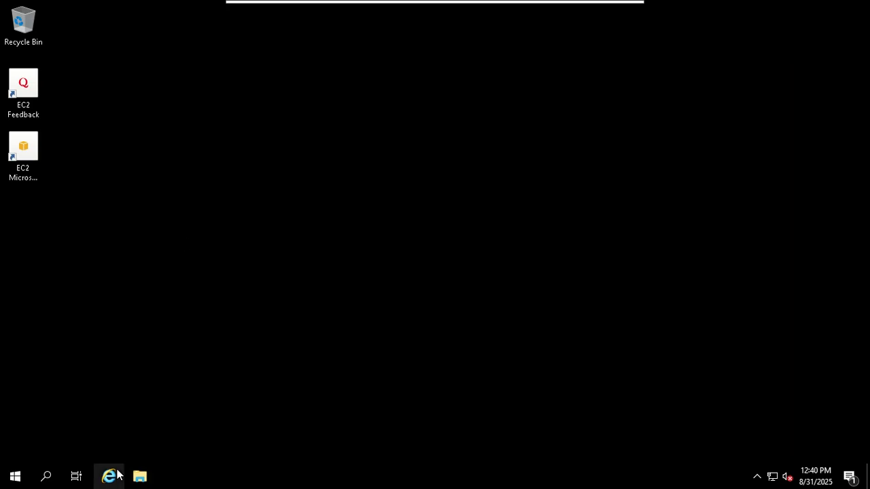
Step: Exit the remote session's full screen, switch to the browser, and open a new tab before returning to the EC2 Instances tab
mouse_move(505, 8)
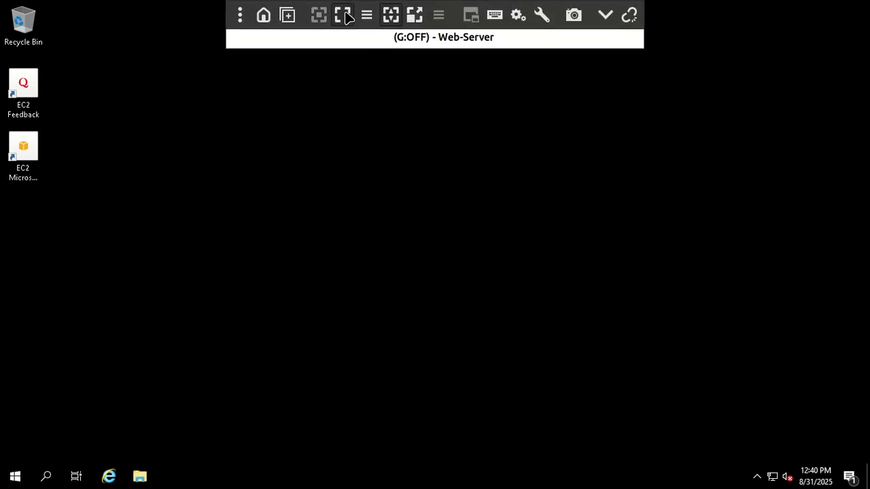
left_click(343, 15)
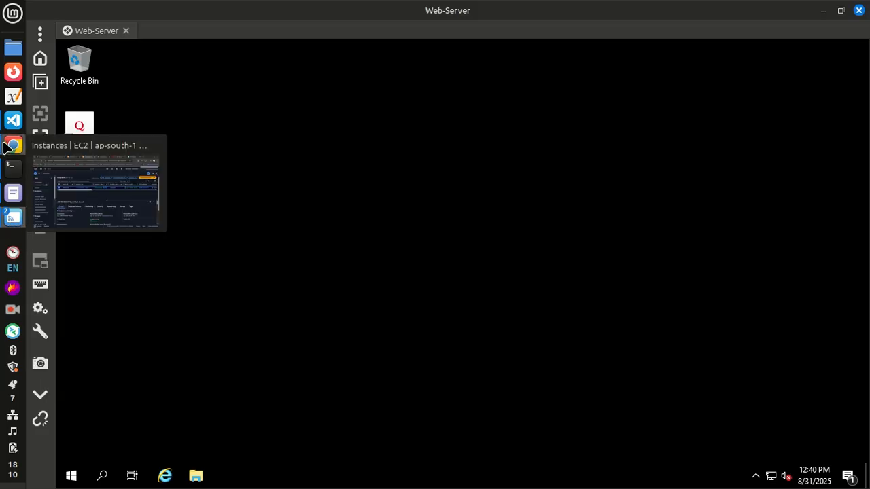
left_click(13, 147)
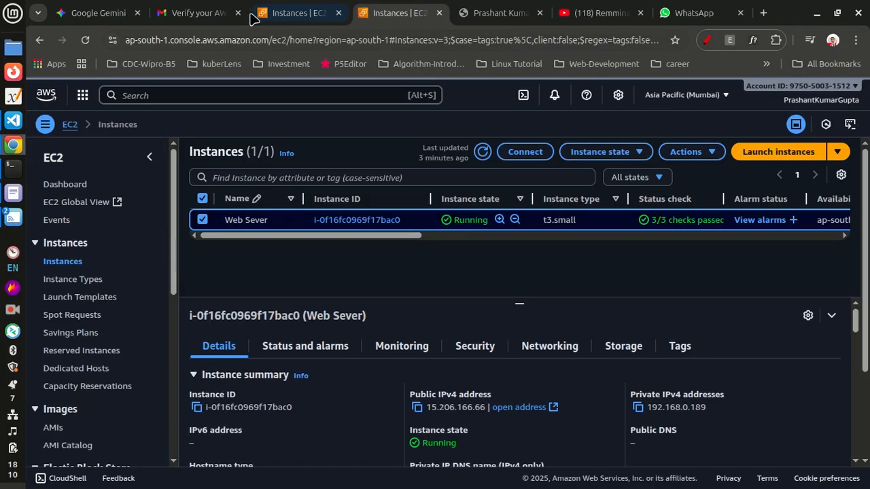
left_click(763, 13)
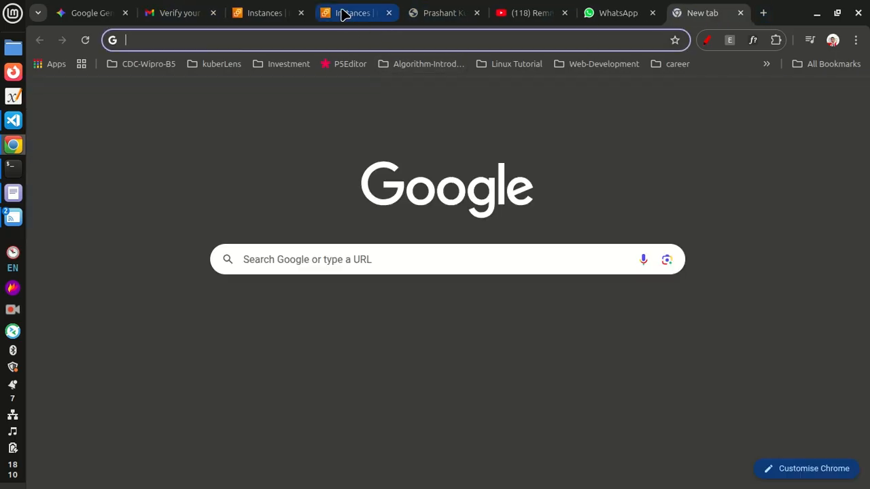
left_click(347, 13)
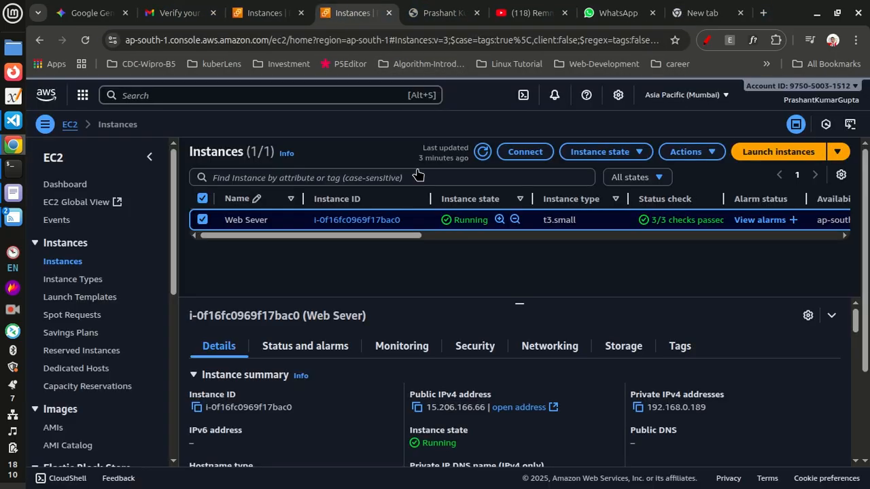
Step: Copy the Web Sever instance's public IPv4 address and open its WebserverSG security group from the Security details
left_click(416, 411)
left_click(474, 348)
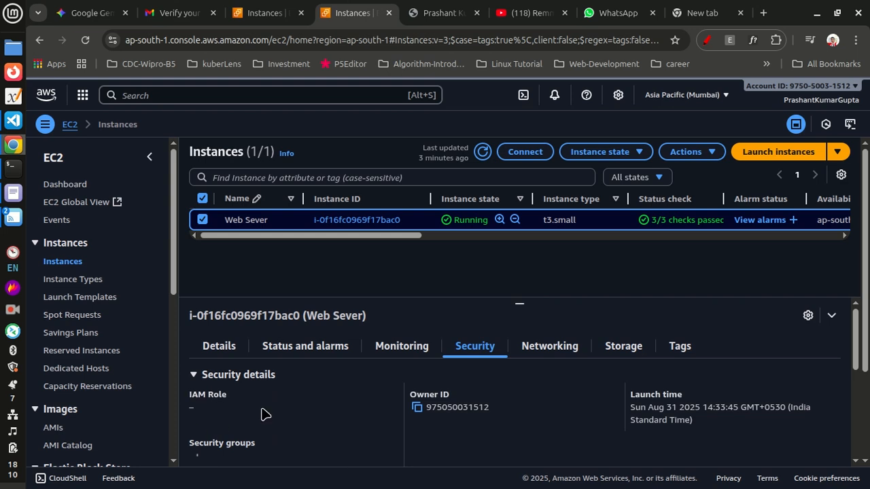
scroll(265, 415, "down", 1)
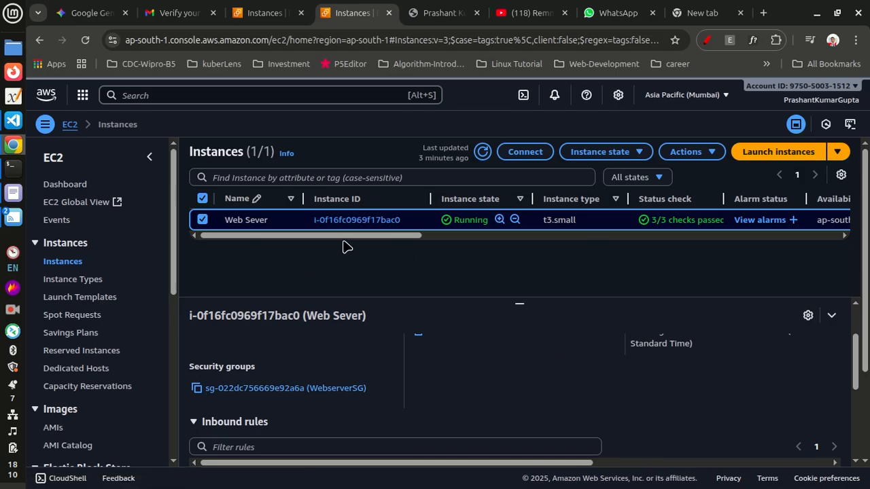
left_click(335, 391)
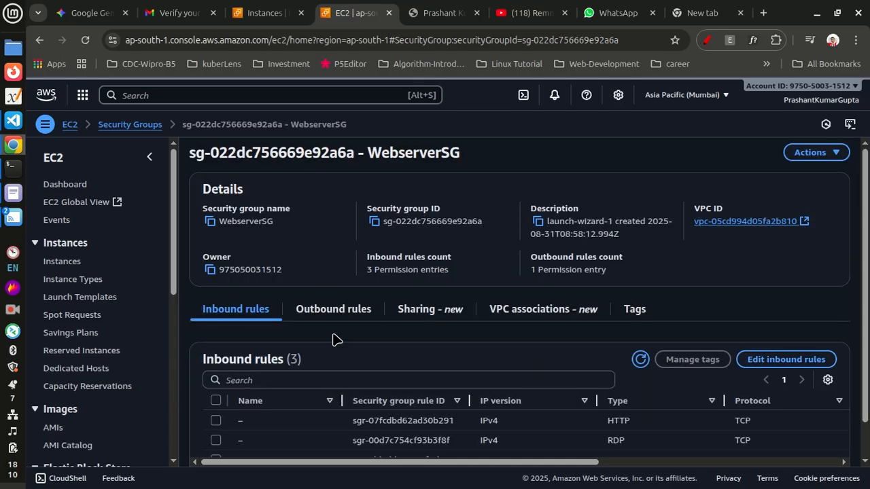
Step: Examine the WebserverSG inbound rules' types, protocols, port ranges and sources in full-screen browser view
key("F11")
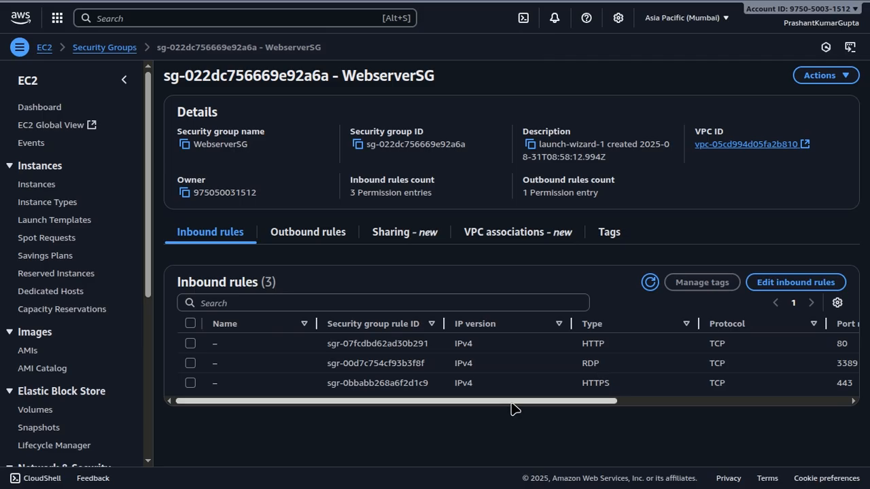
left_click_drag(512, 403, 672, 413)
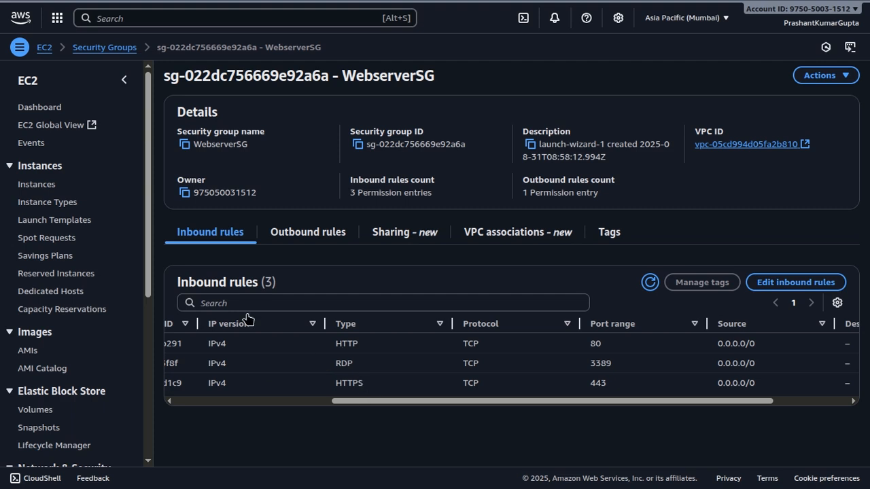
left_click_drag(414, 406, 253, 419)
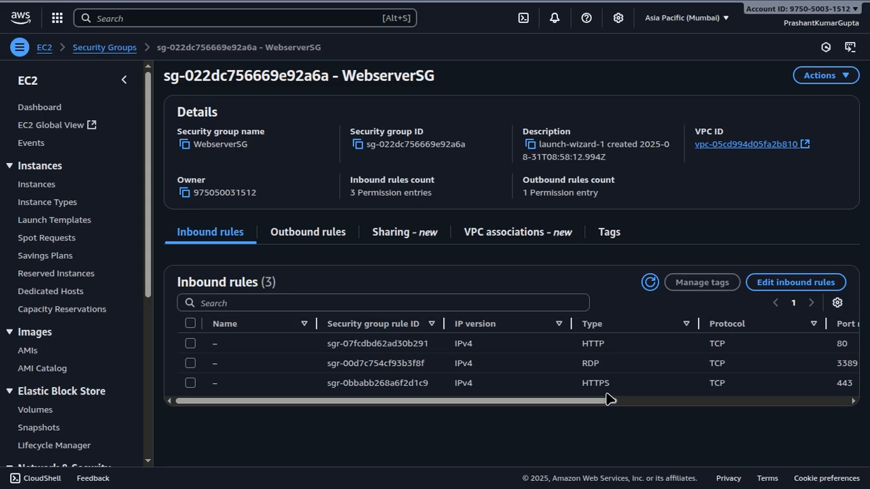
key("F11")
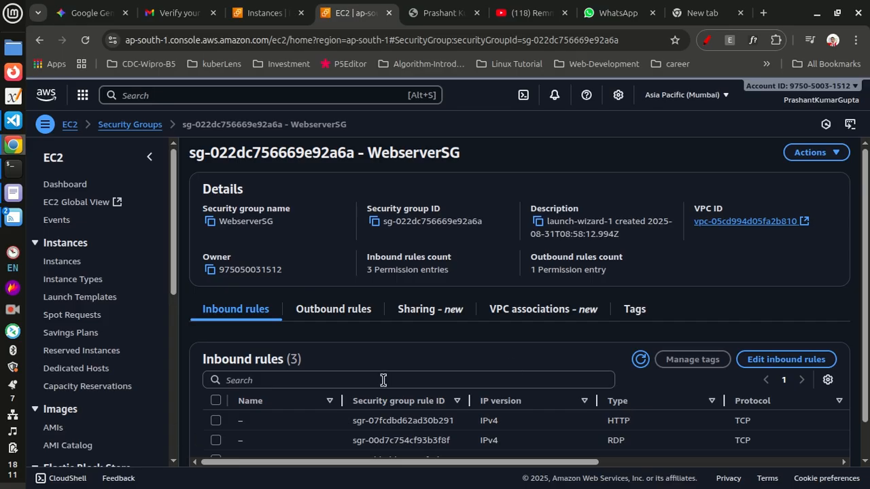
Step: Open the copied public IP 15.206.166.66 in the new tab and scroll through the hosted website
left_click(705, 15)
left_click(362, 39)
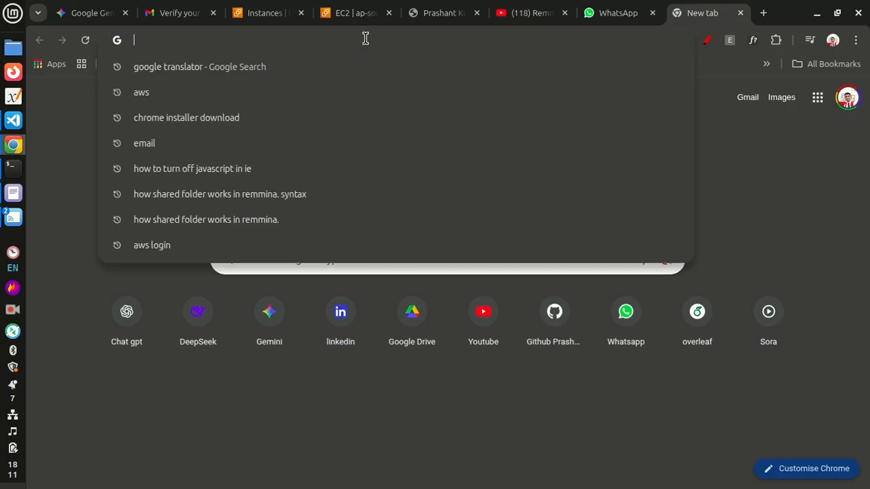
key("ctrl+v")
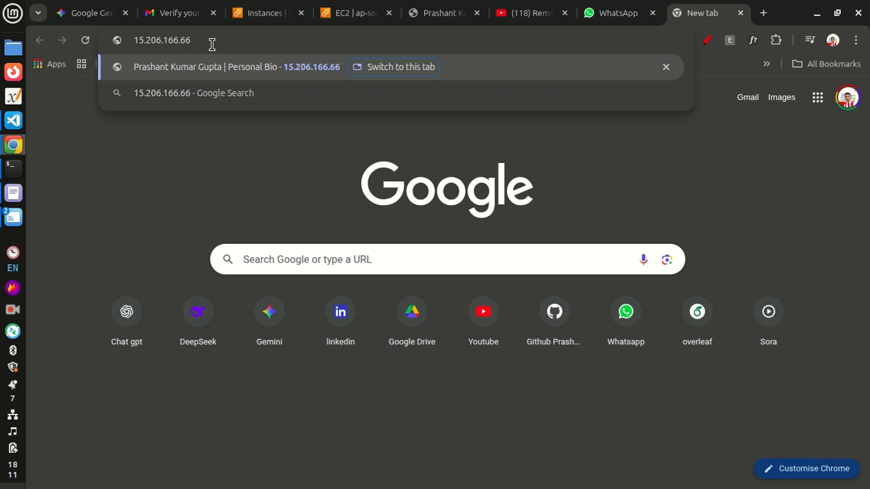
key("Return")
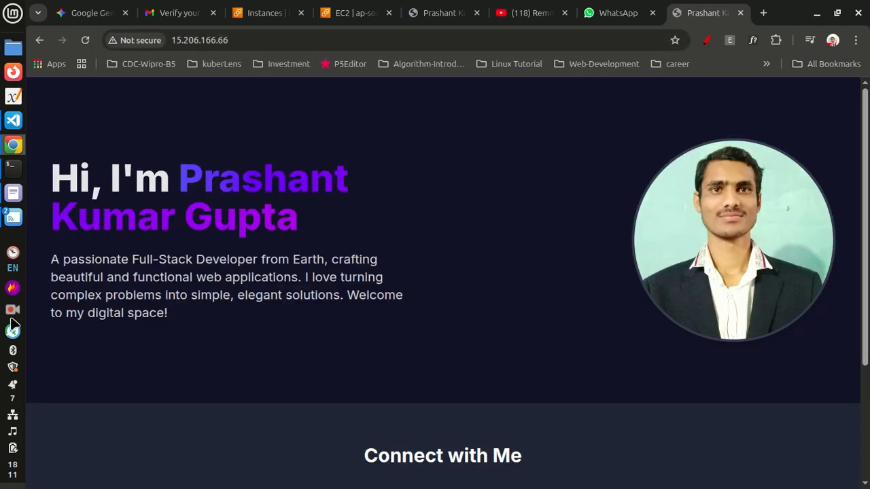
scroll(345, 314, "down", 3)
scroll(349, 310, "up", 3)
scroll(360, 326, "down", 3)
scroll(359, 326, "up", 3)
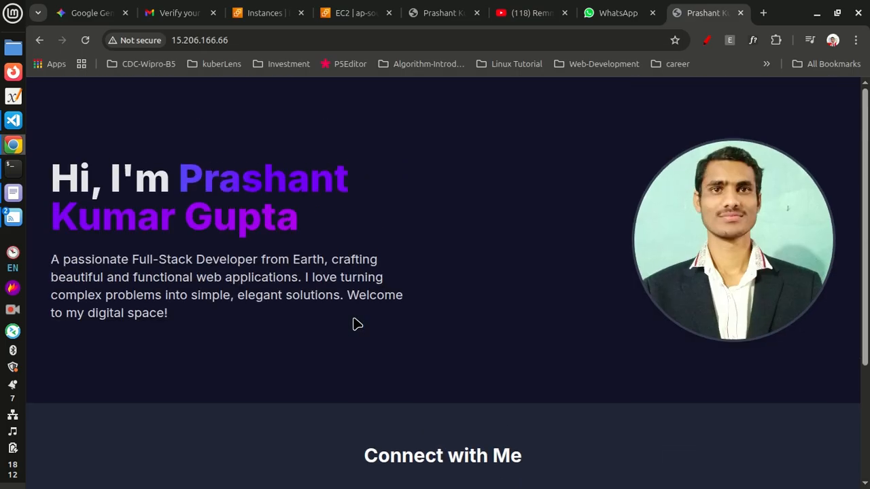